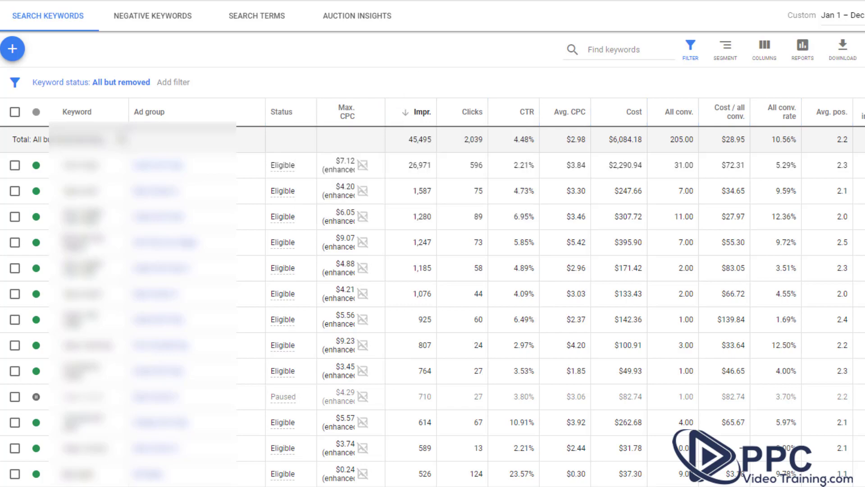
# - Set Show rows to 500 so all 333 keywords appear on one page
pyautogui.scroll(-10, 433, 293)
pyautogui.scroll(-5, 433, 293)
pyautogui.scroll(-5, 433, 293)
pyautogui.scroll(-5, 432, 293)
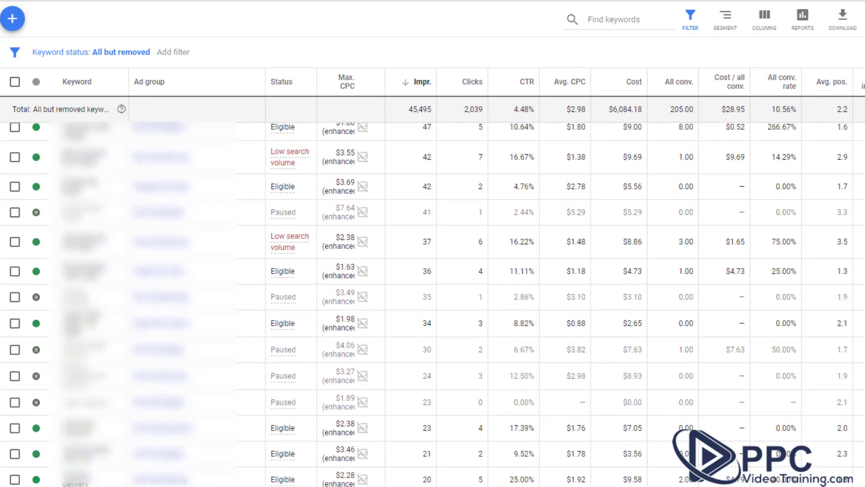
pyautogui.scroll(-10, 433, 293)
pyautogui.scroll(-5, 433, 293)
pyautogui.scroll(-1, 433, 293)
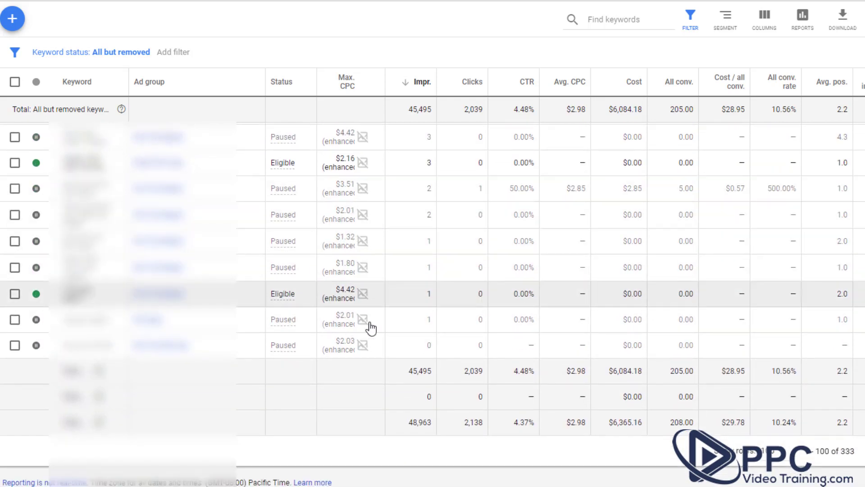
pyautogui.click(781, 463)
pyautogui.click(785, 442)
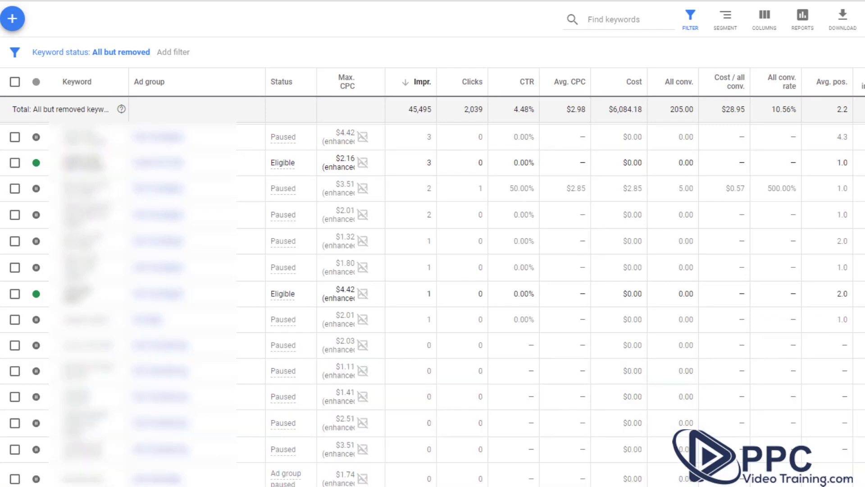
# - Tick the top-impression keyword's checkbox and scroll down toward the last 1-impression row
pyautogui.scroll(15, 115, 158)
pyautogui.scroll(15, 115, 159)
pyautogui.scroll(10, 115, 158)
pyautogui.click(15, 165)
pyautogui.scroll(-3, 432, 270)
pyautogui.scroll(-10, 432, 270)
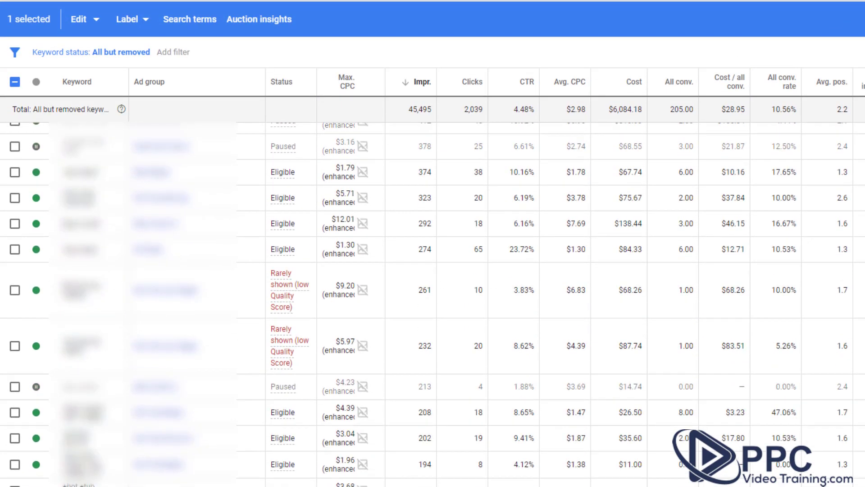
pyautogui.scroll(-10, 433, 270)
pyautogui.scroll(-10, 432, 270)
pyautogui.scroll(-5, 433, 271)
pyautogui.scroll(-5, 433, 270)
pyautogui.scroll(-5, 432, 270)
pyautogui.scroll(-5, 432, 271)
pyautogui.scroll(-5, 115, 231)
pyautogui.scroll(2, 115, 231)
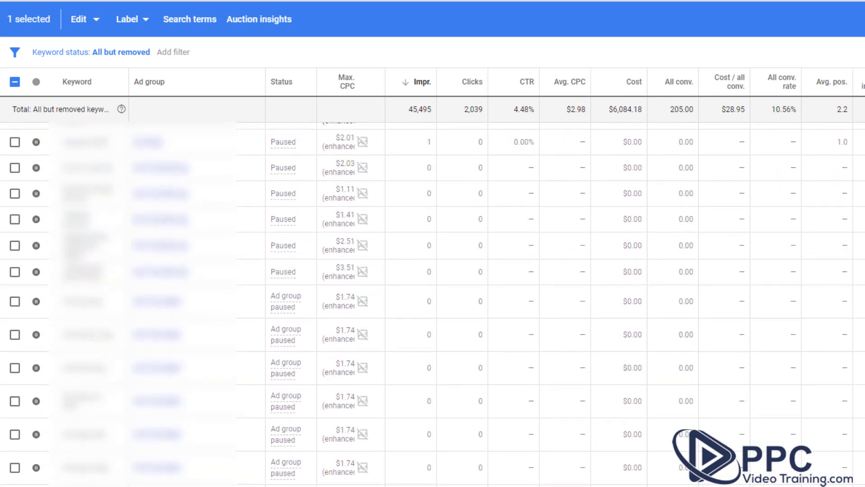
pyautogui.scroll(2, 115, 232)
# - Range-select the 99 keywords with impressions, briefly adding then dropping the first zero-impression row
pyautogui.keyDown('shift'); pyautogui.click(15, 207); pyautogui.keyUp('shift')
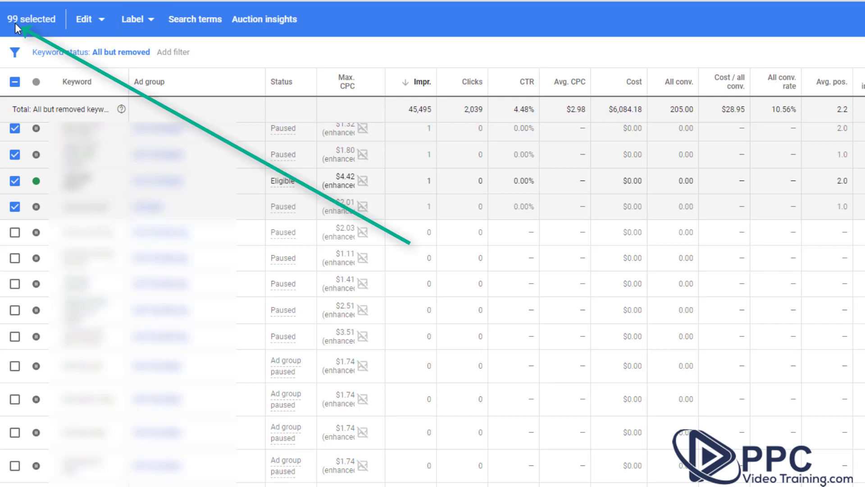
pyautogui.moveTo(203, 168)
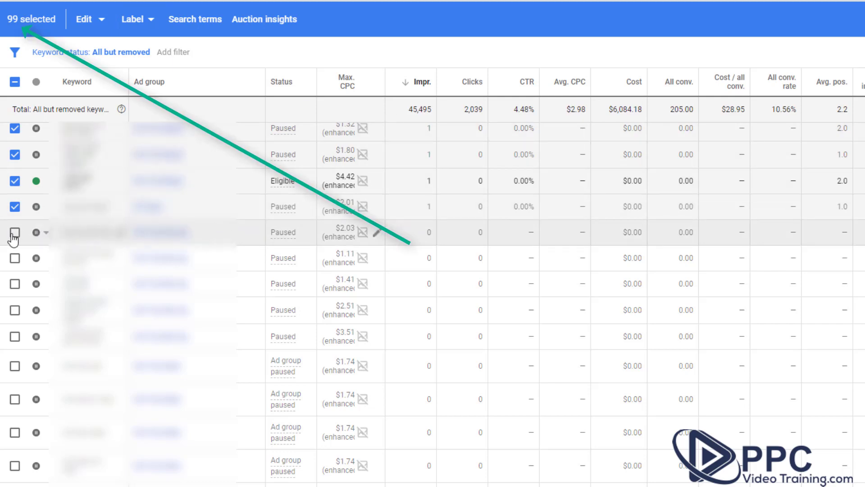
pyautogui.click(15, 233)
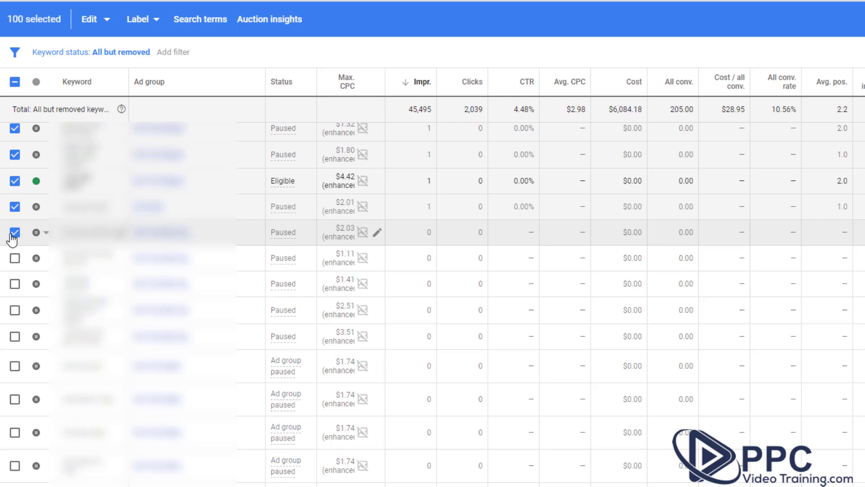
pyautogui.click(11, 235)
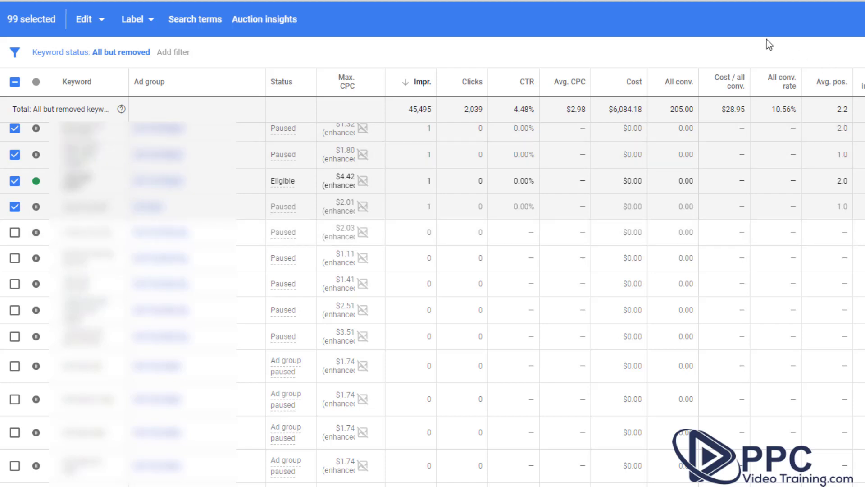
# - Review the zero-impression keywords below, then return to the top-impression keywords
pyautogui.scroll(-3, 432, 304)
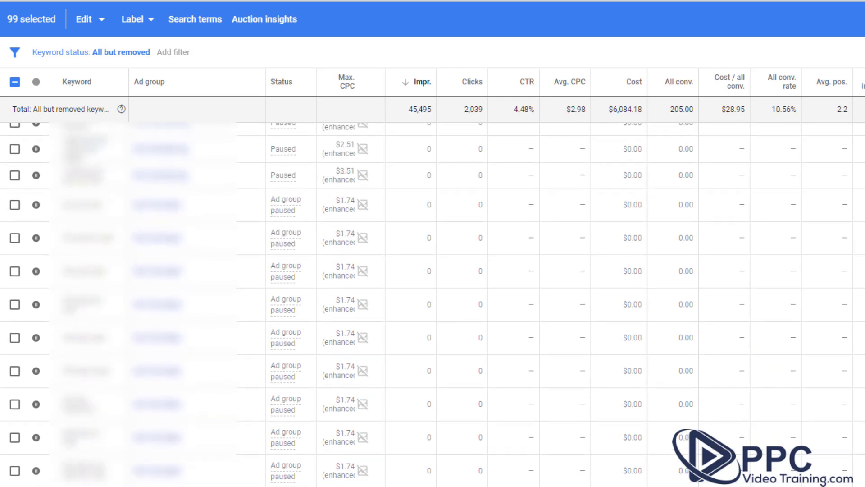
pyautogui.scroll(-3, 432, 304)
pyautogui.scroll(-3, 432, 304)
pyautogui.scroll(-3, 432, 305)
pyautogui.scroll(-3, 432, 304)
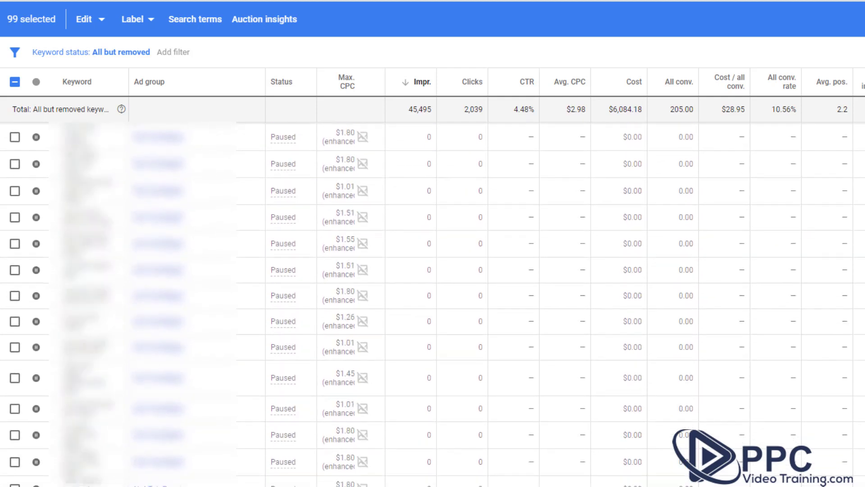
pyautogui.scroll(-3, 433, 304)
pyautogui.scroll(-3, 433, 304)
pyautogui.scroll(-3, 433, 304)
pyautogui.scroll(-3, 433, 304)
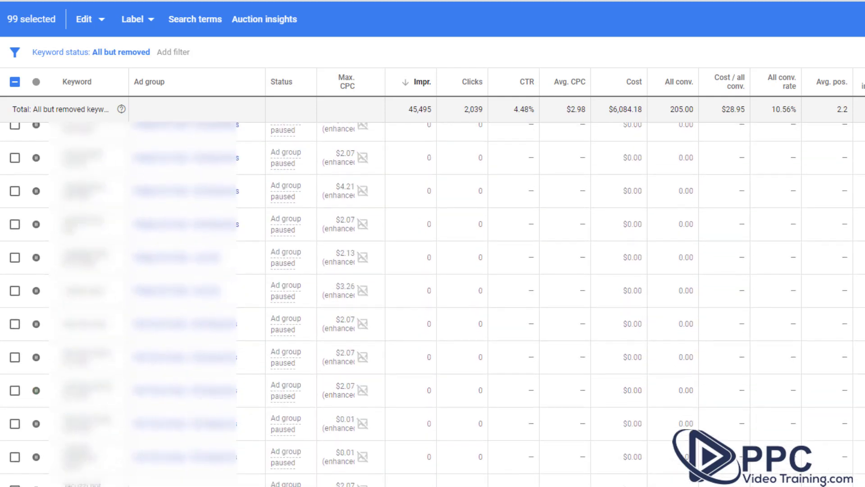
pyautogui.scroll(-3, 432, 304)
pyautogui.scroll(-3, 433, 304)
pyautogui.scroll(-3, 432, 305)
pyautogui.scroll(-3, 432, 304)
pyautogui.scroll(-3, 432, 304)
pyautogui.scroll(-3, 433, 304)
pyautogui.scroll(-3, 433, 304)
pyautogui.scroll(-3, 433, 304)
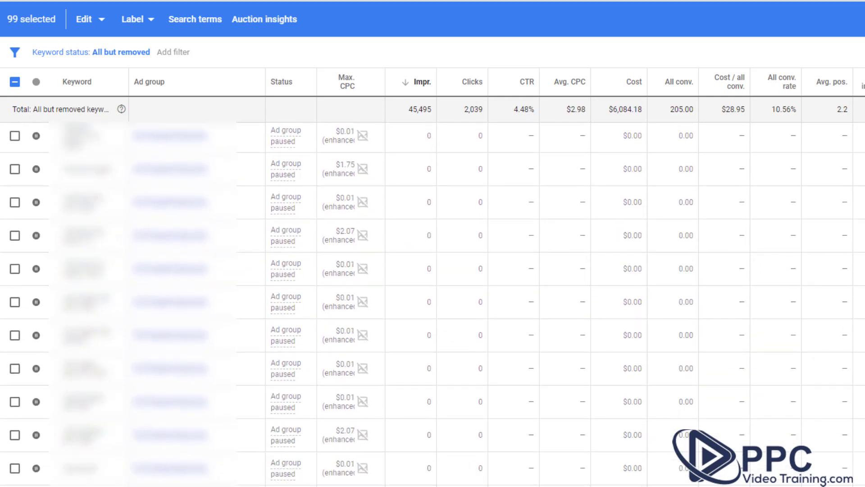
pyautogui.scroll(-3, 432, 304)
pyautogui.scroll(-3, 432, 304)
pyautogui.scroll(-3, 432, 304)
pyautogui.scroll(-3, 433, 304)
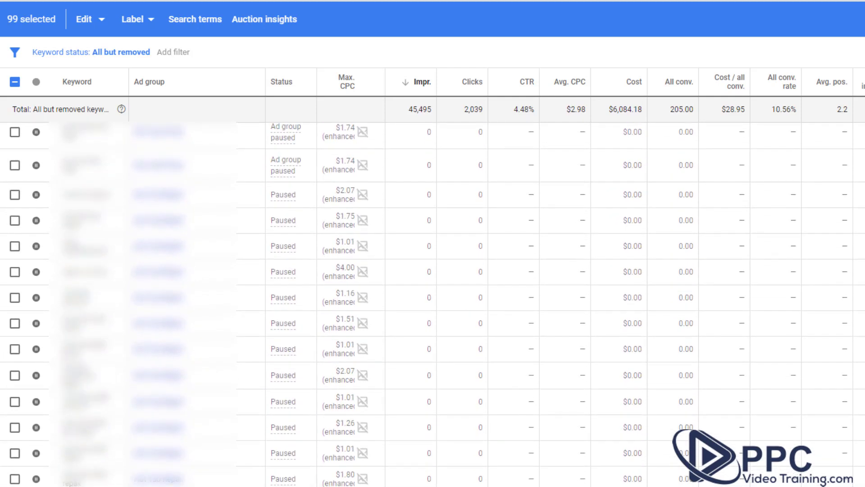
pyautogui.scroll(5, 806, 217)
pyautogui.scroll(5, 806, 216)
pyautogui.scroll(5, 806, 217)
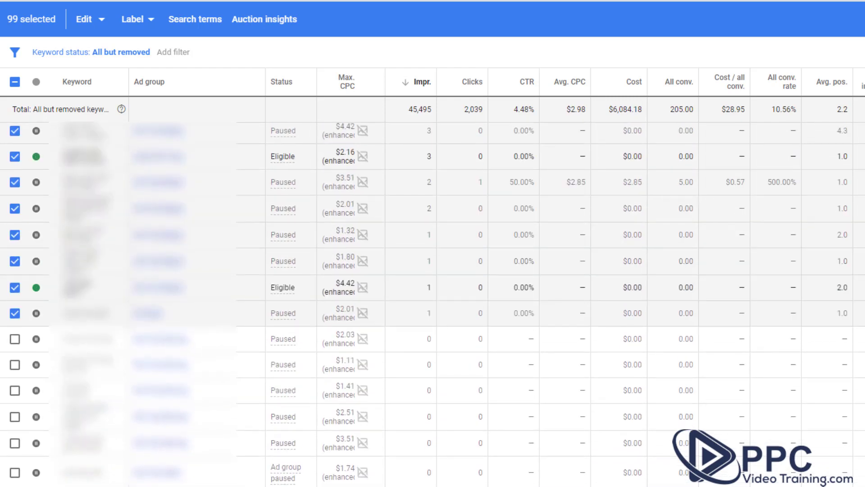
pyautogui.scroll(10, 806, 216)
pyautogui.scroll(5, 806, 216)
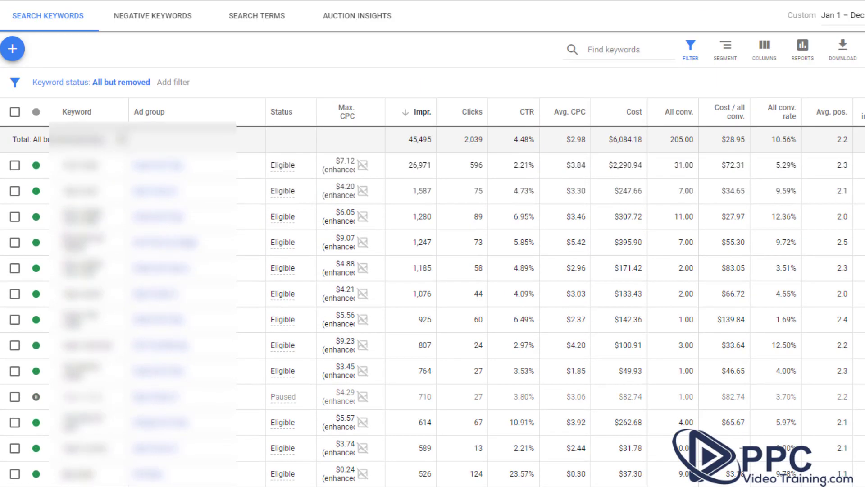
# - Sort keywords by Clicks and range-select 85 keywords down to the last 1-click row
pyautogui.click(467, 114)
pyautogui.scroll(-2, 59, 370)
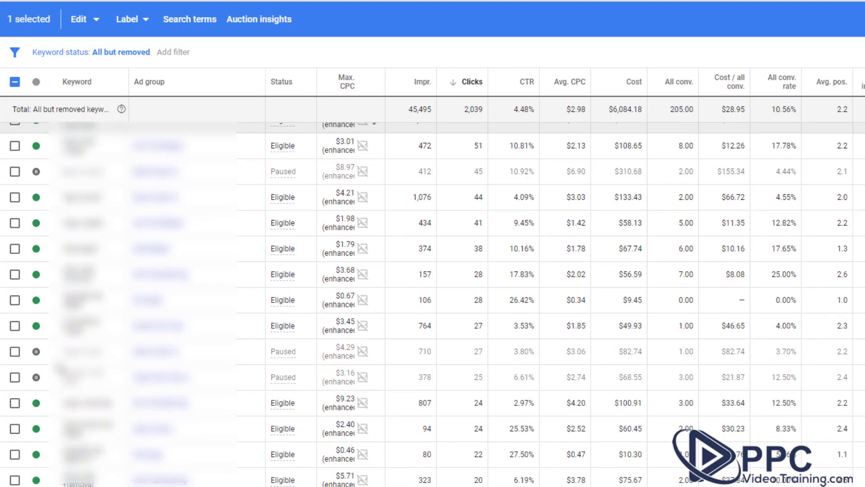
pyautogui.scroll(-5, 353, 274)
pyautogui.scroll(-5, 469, 299)
pyautogui.scroll(-5, 469, 309)
pyautogui.scroll(-3, 471, 313)
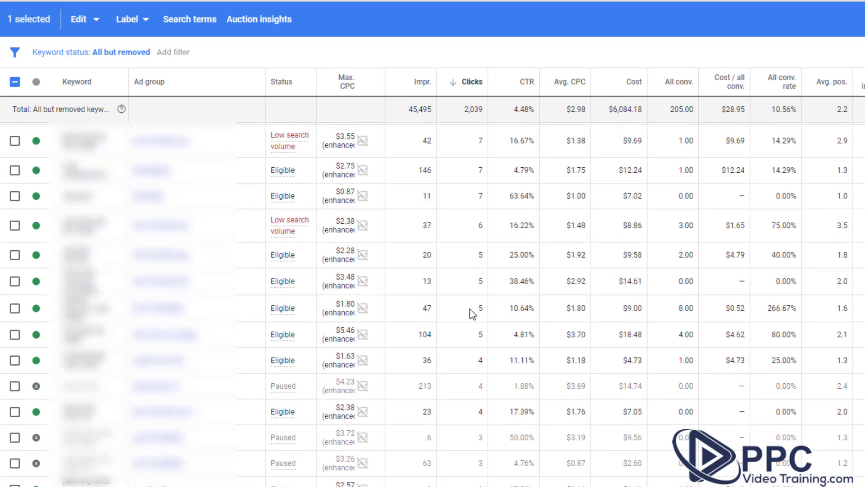
pyautogui.scroll(-5, 470, 314)
pyautogui.scroll(-5, 469, 315)
pyautogui.scroll(-5, 469, 315)
pyautogui.scroll(-2, 473, 302)
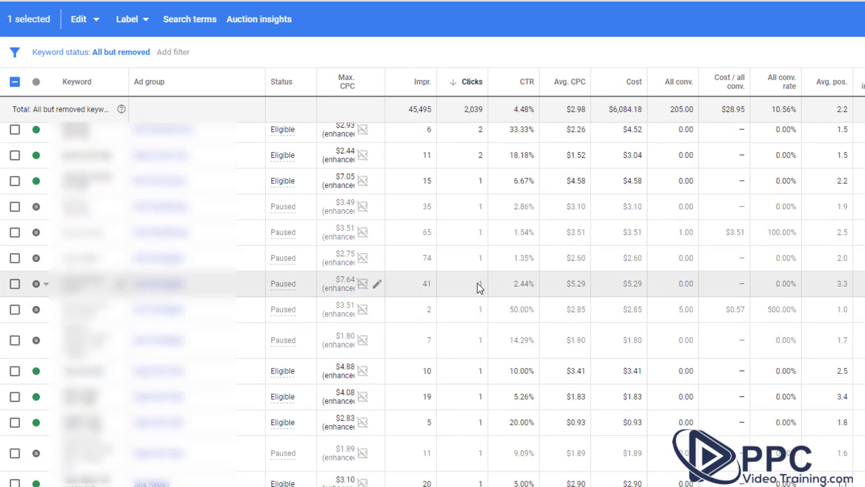
pyautogui.scroll(-5, 478, 293)
pyautogui.scroll(-4, 479, 297)
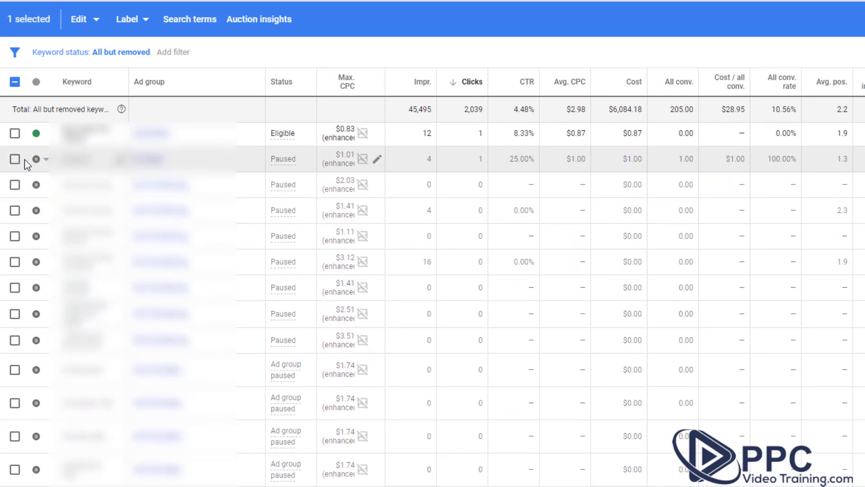
pyautogui.keyDown('shift'); pyautogui.click(15, 160); pyautogui.keyUp('shift')
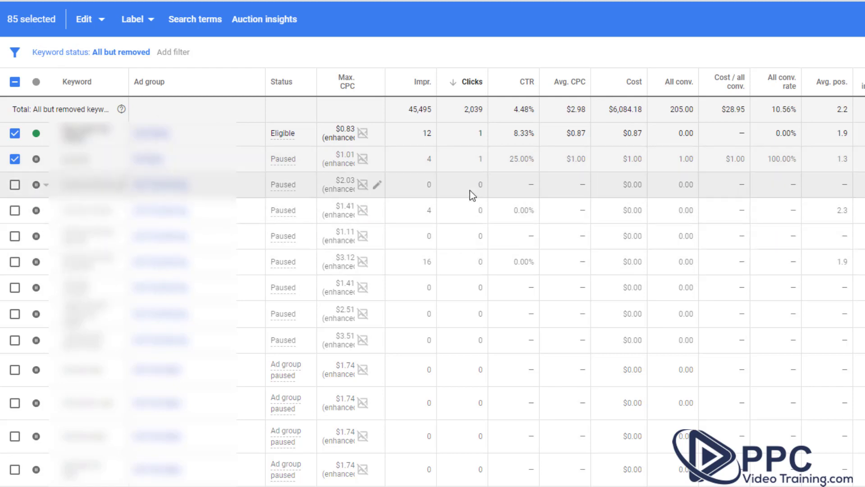
# - Toggle select-all, range-select the $2.03 to $2.47 keyword rows, then clear every checkbox
pyautogui.click(14, 84)
pyautogui.click(14, 86)
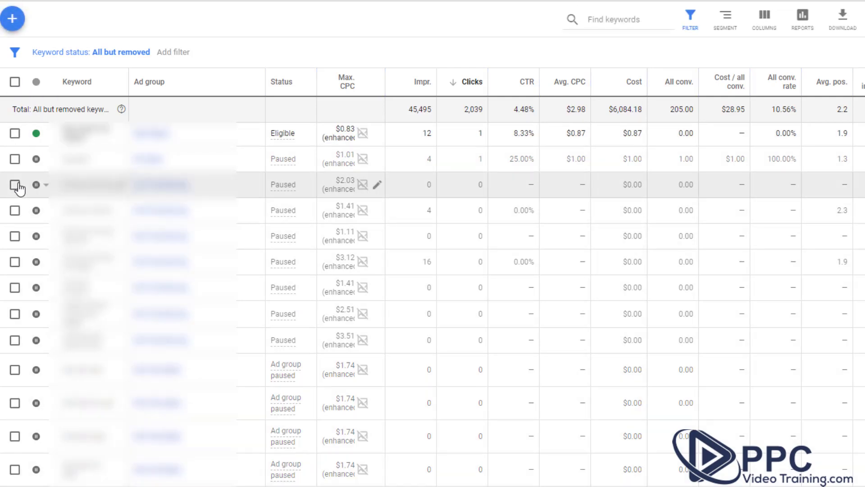
pyautogui.click(14, 185)
pyautogui.scroll(-5, 45, 439)
pyautogui.scroll(-5, 45, 439)
pyautogui.scroll(-5, 45, 440)
pyautogui.scroll(-5, 45, 440)
pyautogui.scroll(-5, 45, 440)
pyautogui.scroll(-5, 40, 446)
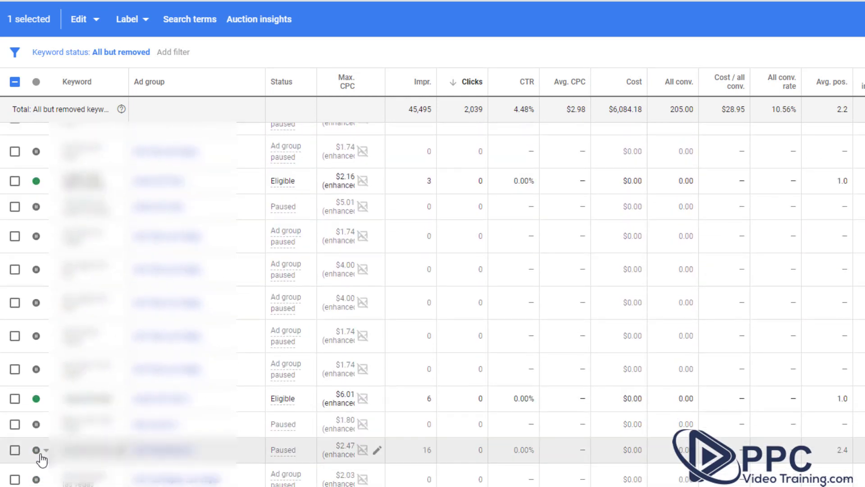
pyautogui.keyDown('shift'); pyautogui.click(14, 456); pyautogui.keyUp('shift')
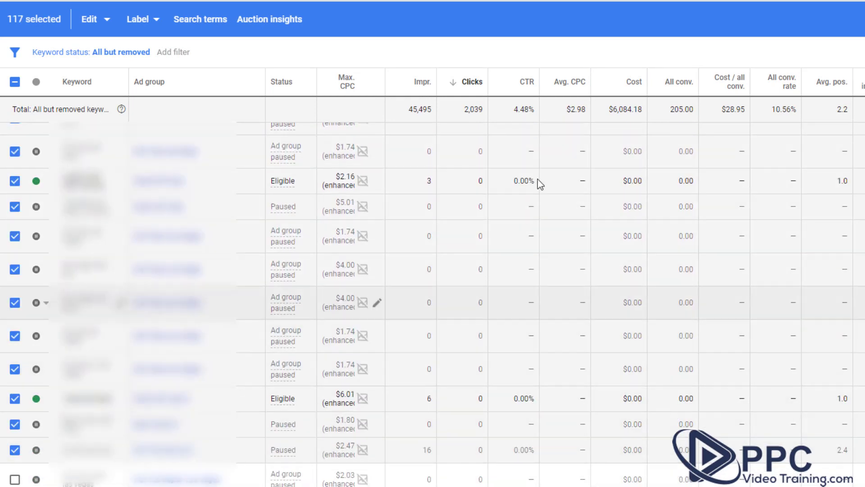
pyautogui.click(17, 82)
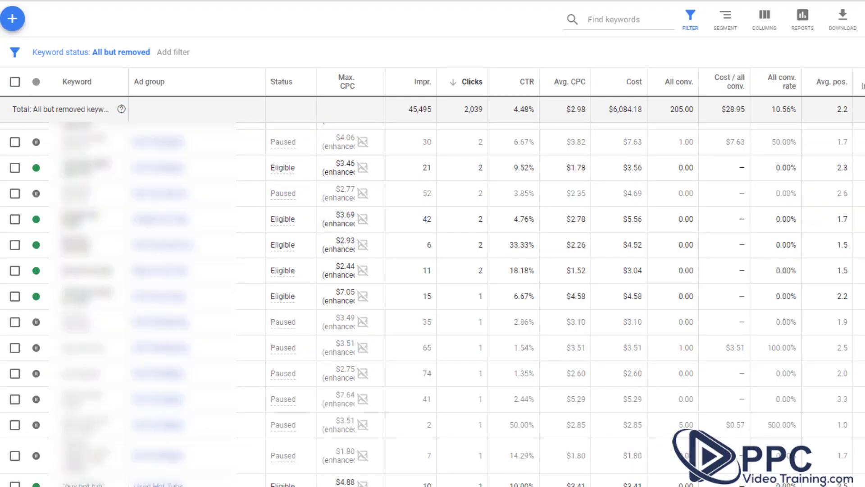
pyautogui.moveTo(467, 378)
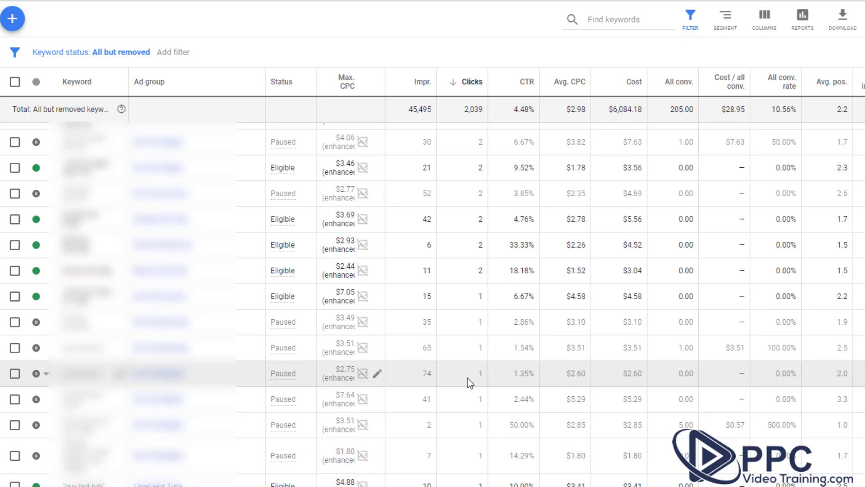
pyautogui.scroll(-5, 467, 377)
pyautogui.scroll(-5, 475, 364)
pyautogui.scroll(-5, 455, 371)
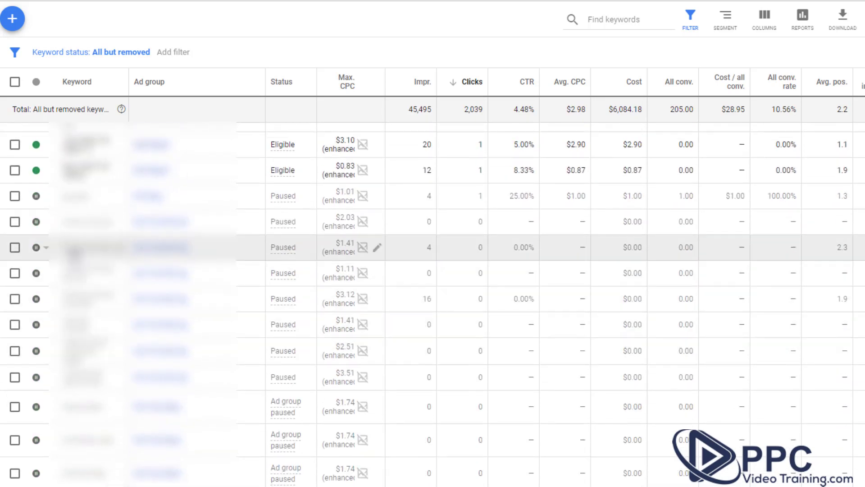
pyautogui.click(15, 222)
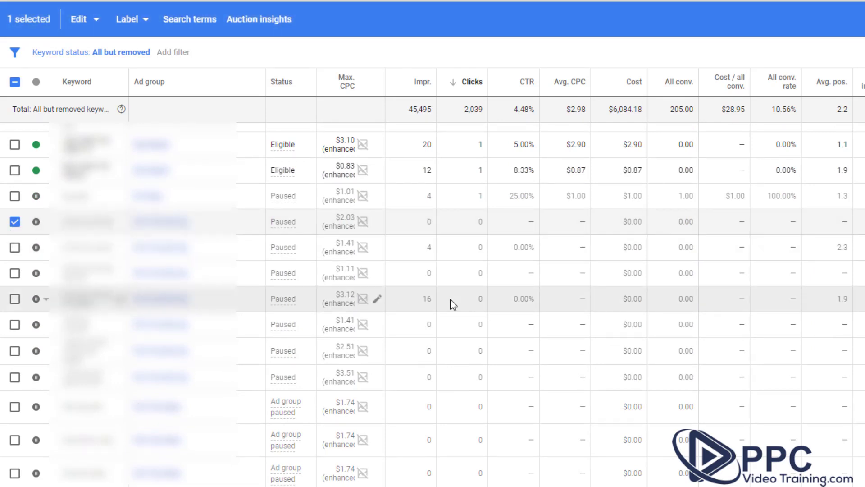
pyautogui.click(15, 222)
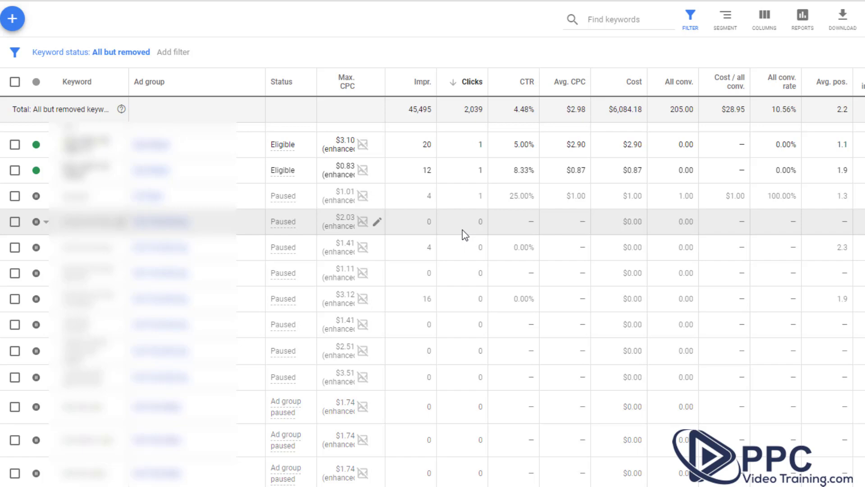
pyautogui.scroll(3, 465, 234)
pyautogui.scroll(5, 465, 234)
pyautogui.scroll(5, 465, 235)
pyautogui.scroll(5, 465, 234)
pyautogui.scroll(2, 464, 234)
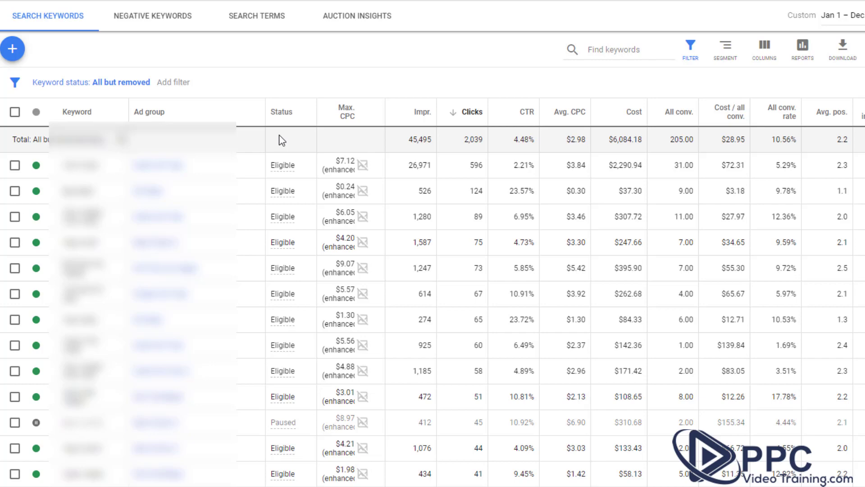
# - Review the impression-sorted Search Terms report, led by a 1,611-impression term
pyautogui.click(247, 26)
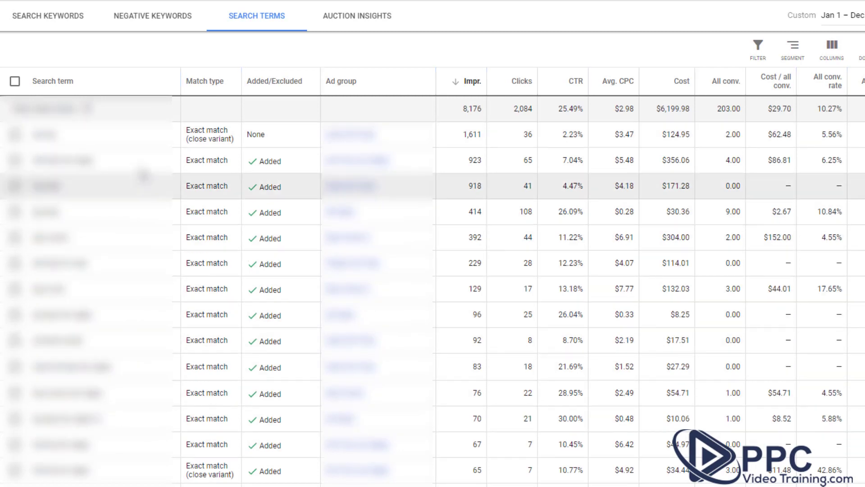
pyautogui.scroll(-1, 270, 386)
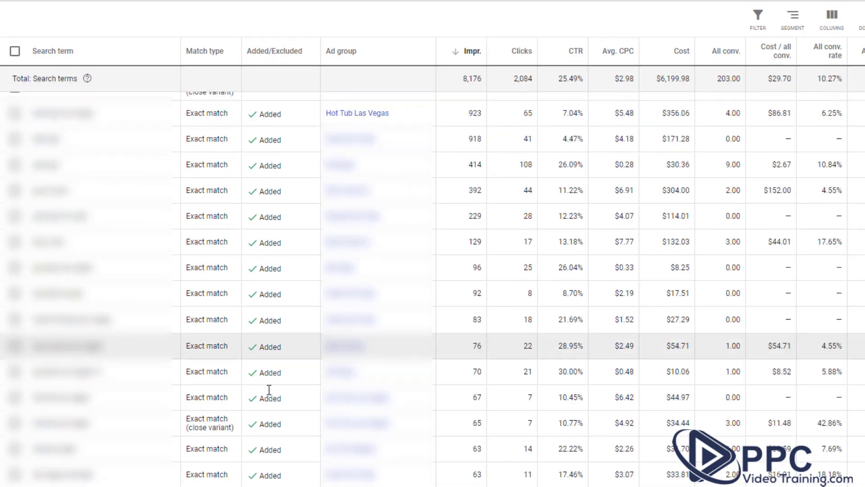
pyautogui.scroll(-10, 274, 382)
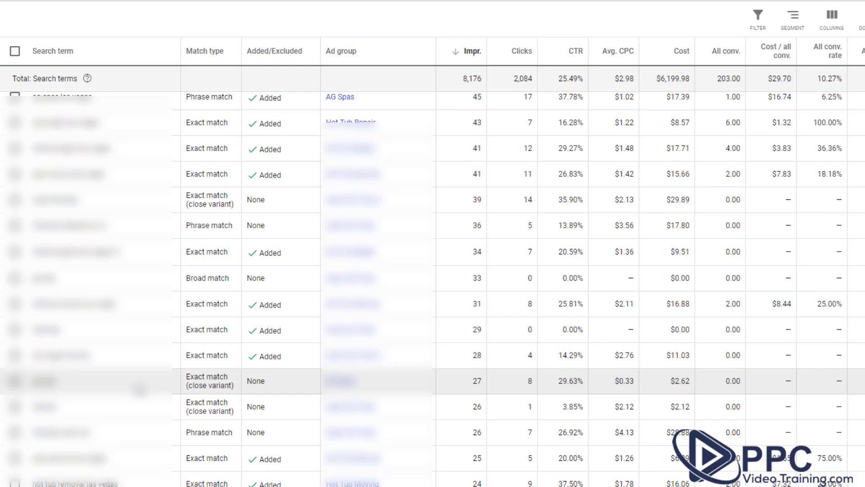
pyautogui.scroll(2, 167, 277)
pyautogui.scroll(5, 162, 278)
pyautogui.scroll(10, 159, 278)
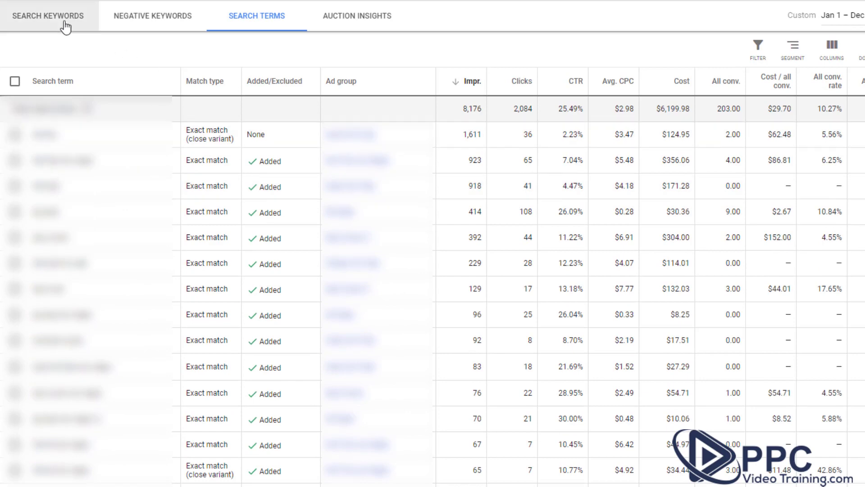
# - Switch back to the clicks-sorted Search Keywords table, led by a 596-click keyword
pyautogui.click(61, 21)
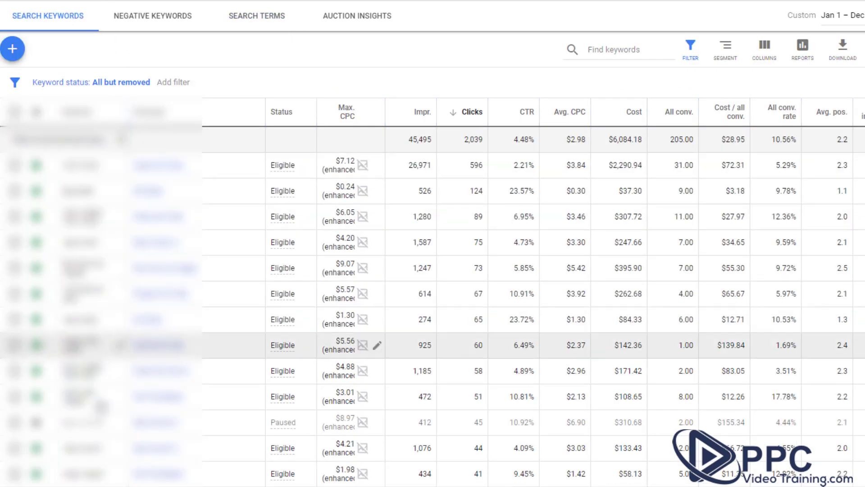